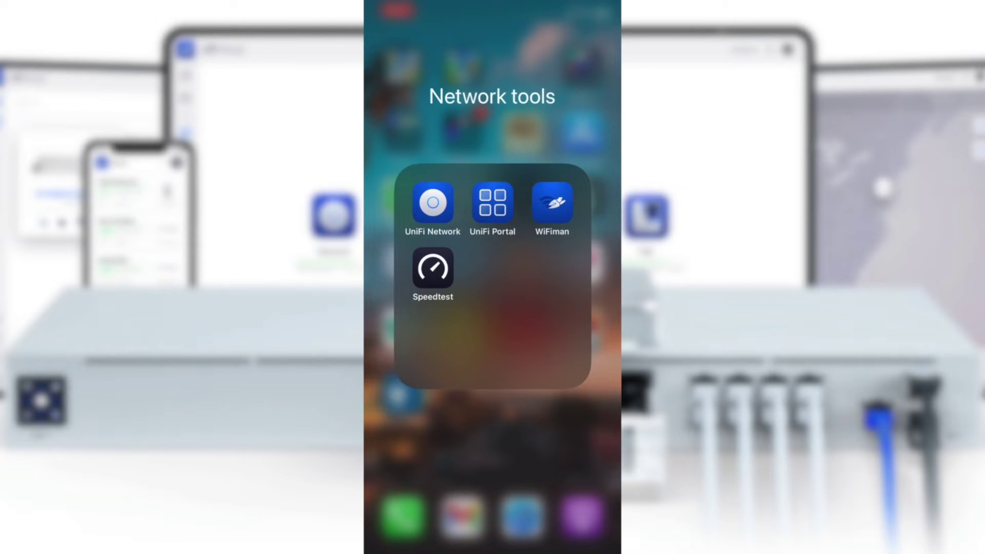
Step: Launch UniFi Network and choose Glem on the offline MyHomeNetwork console row
left_click(433, 204)
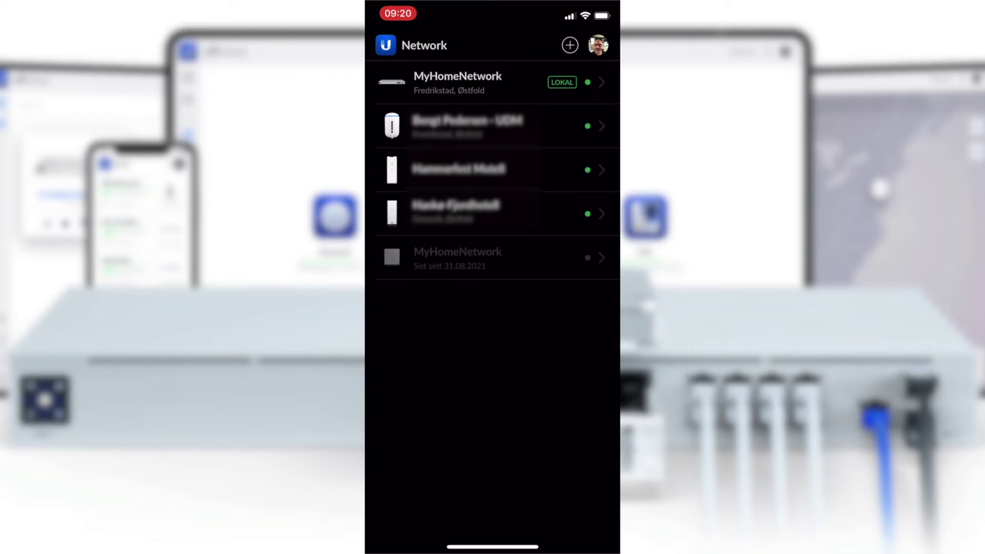
left_click_drag(571, 258, 462, 258)
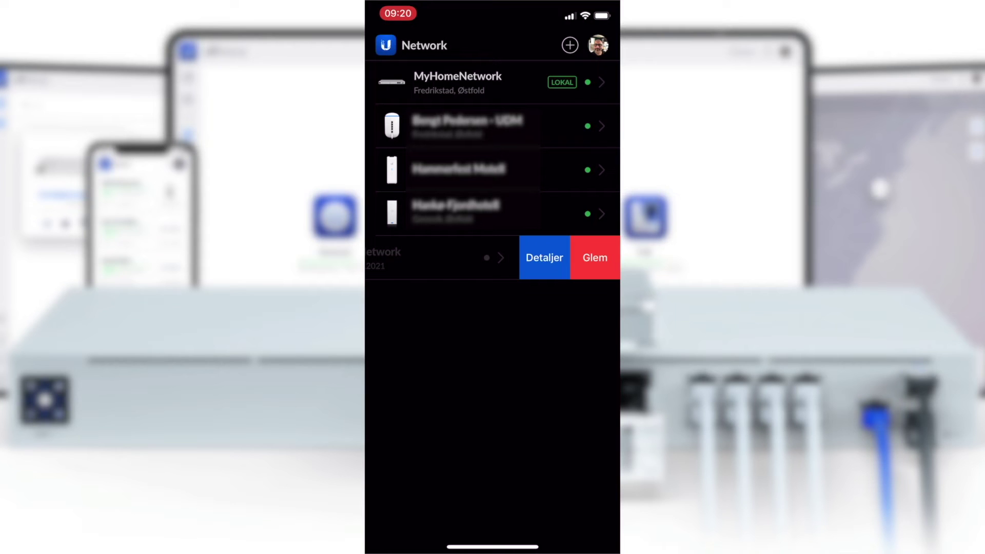
left_click(595, 257)
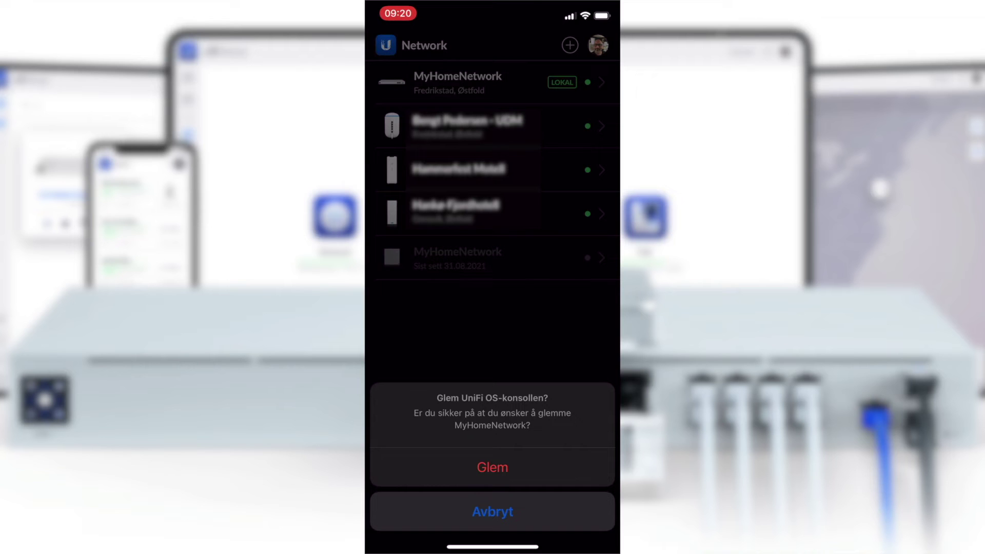
Step: Confirm Glem to forget the offline MyHomeNetwork console, leaving four active sites
left_click(491, 467)
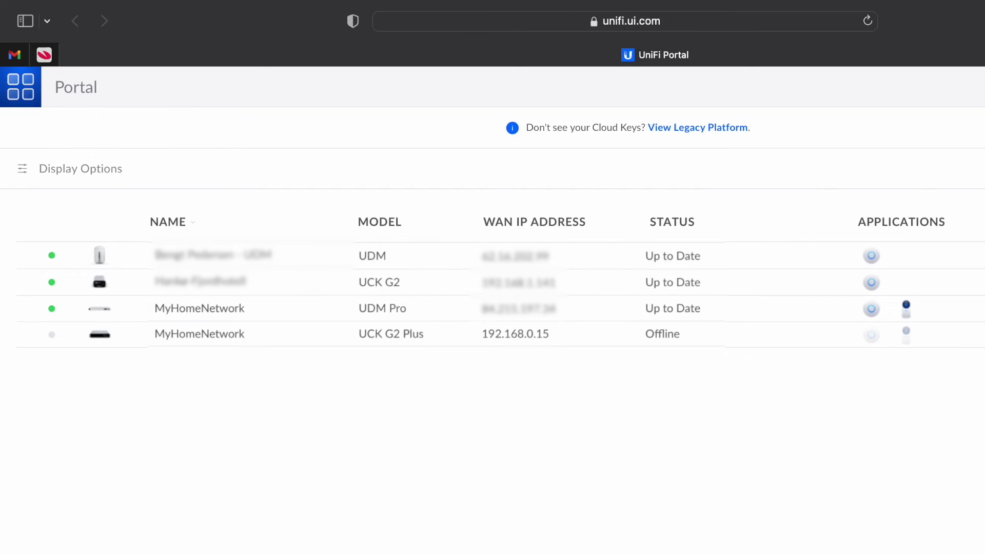
Step: Reload unifi.ui.com so the offline UCK G2 Plus console drops from the list
left_click(869, 22)
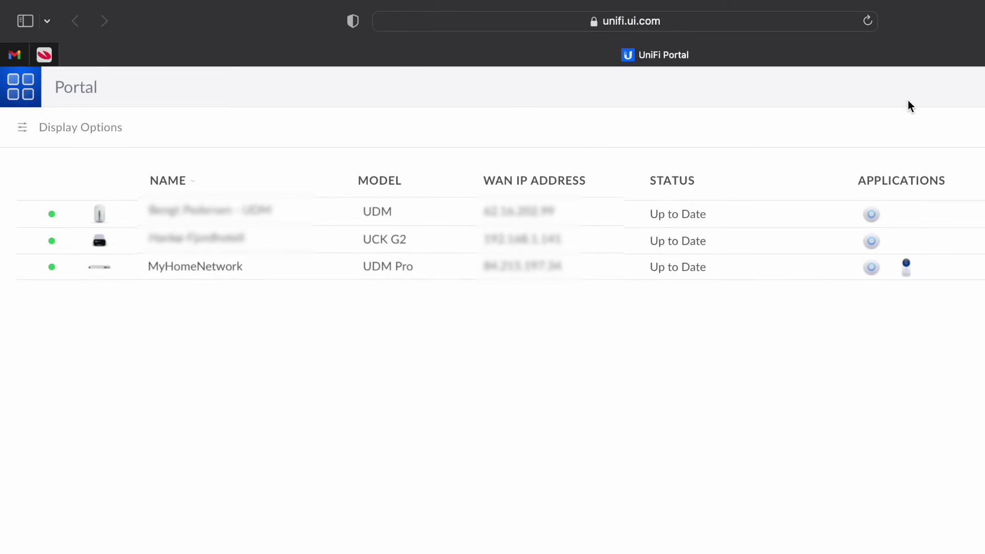